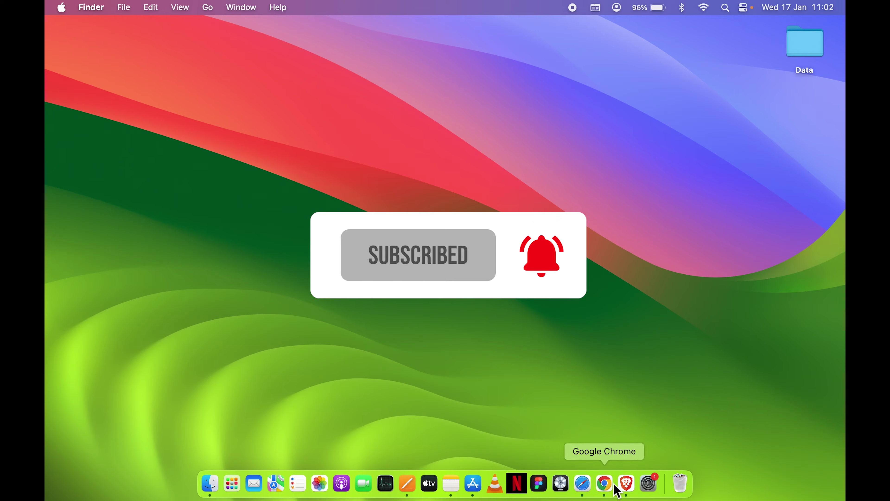
- Launch Chrome, Safari, App Store, Notes and Pages from the Dock, then show all windows in Mission Control
click(604, 484)
click(584, 486)
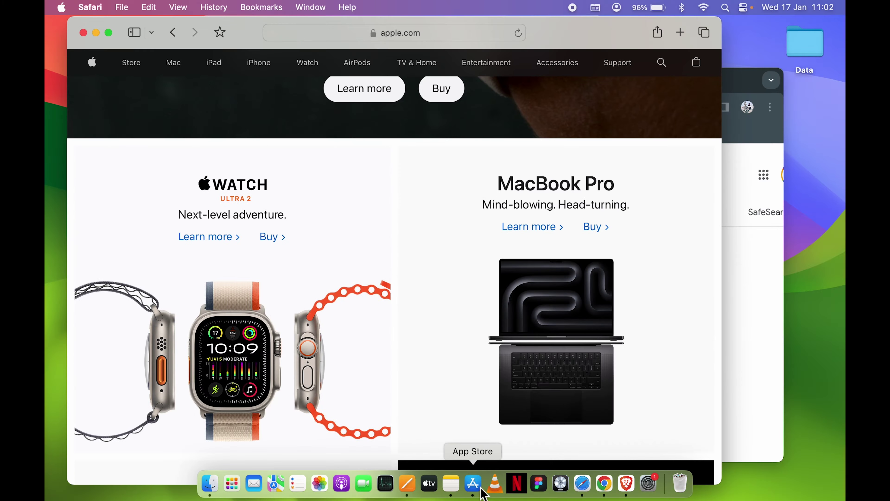
click(474, 485)
click(455, 490)
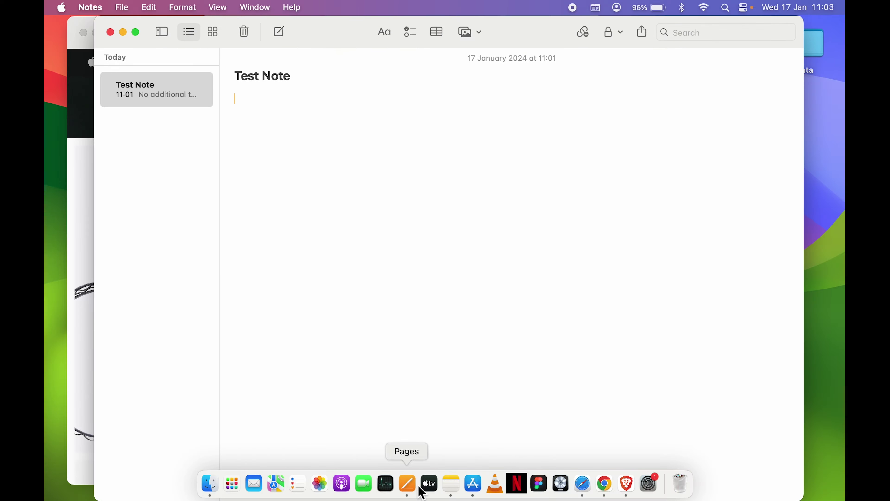
click(408, 485)
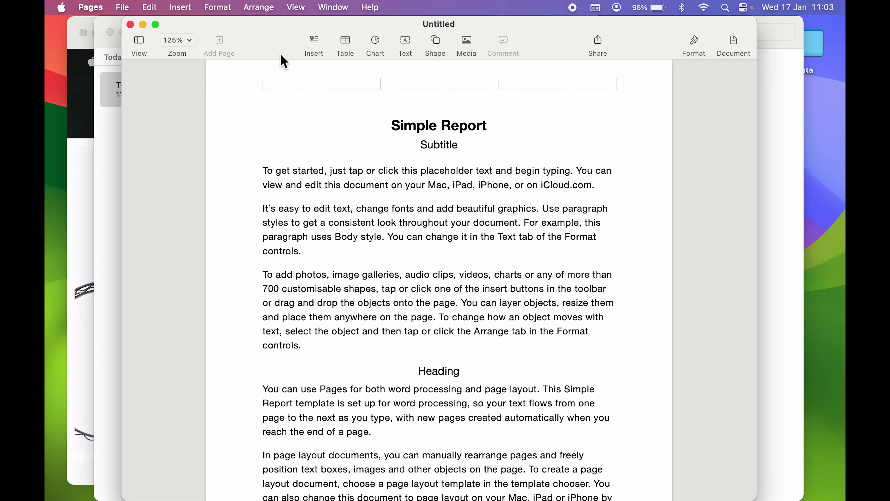
key(ctrl+Up)
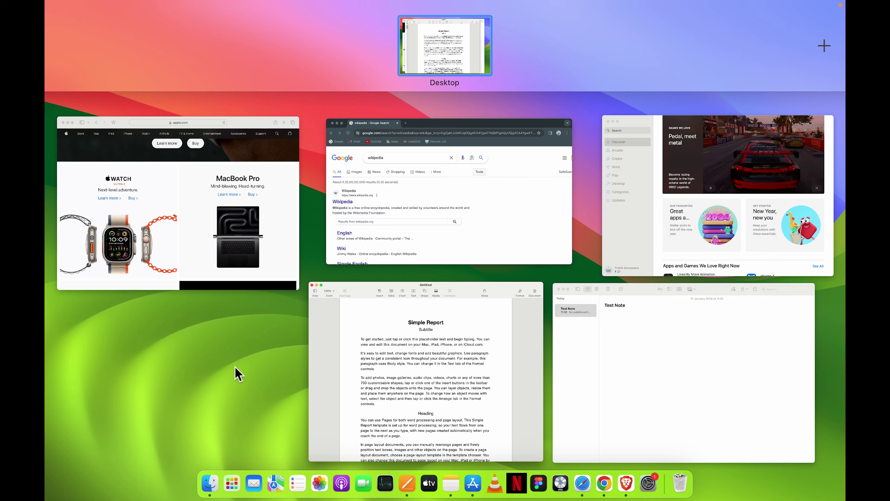
- Bring the Pages Simple Report window forward and reveal its full-screen and tile options
click(239, 374)
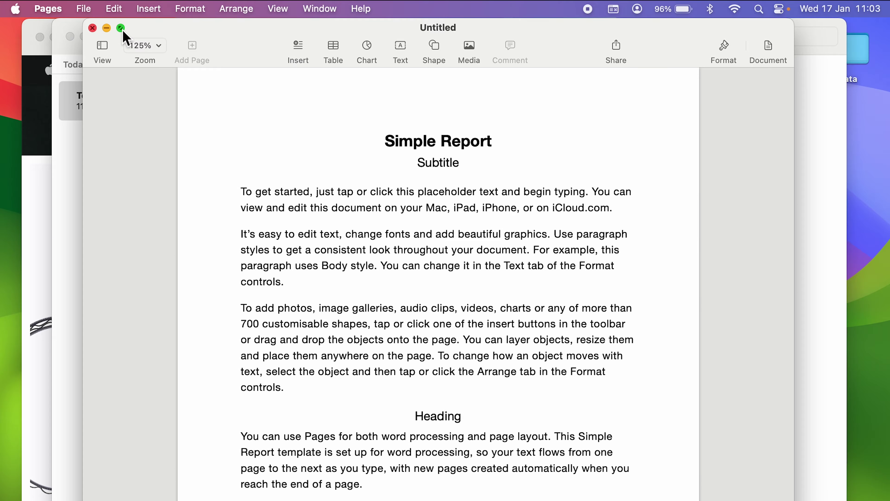
mouse_move(156, 29)
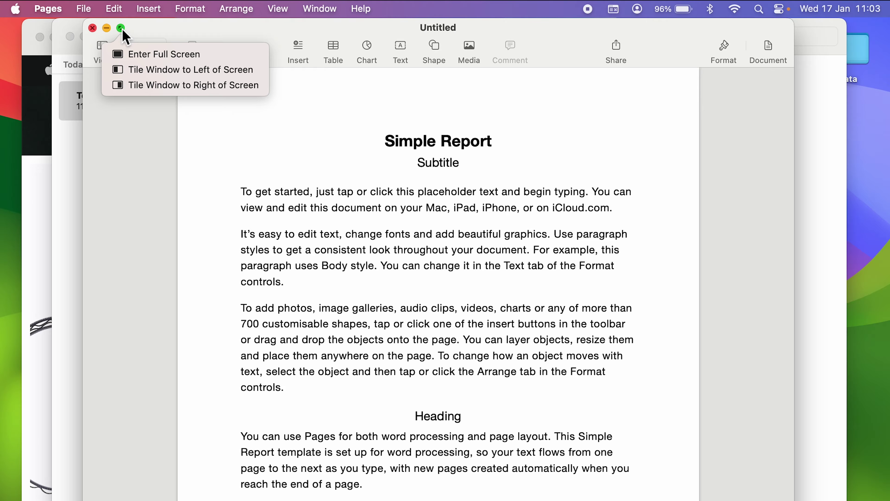
- Tile Pages to the left half and put Safari's apple.com window on the right
click(177, 76)
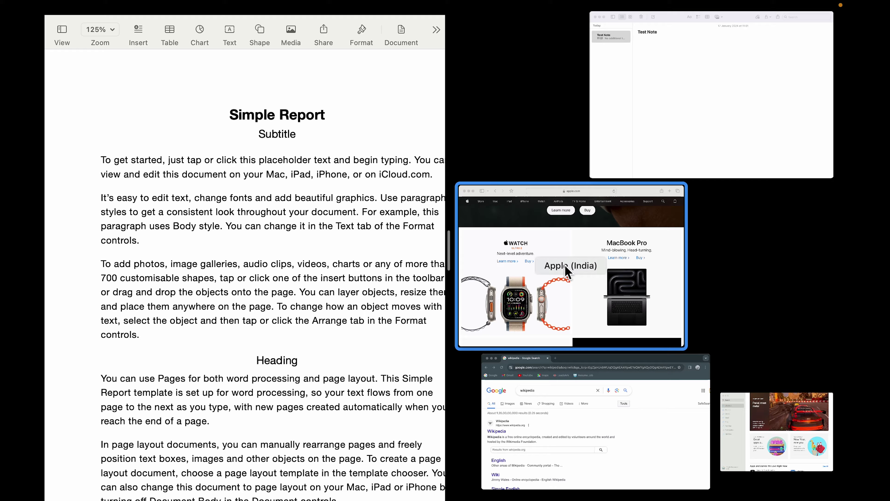
click(568, 272)
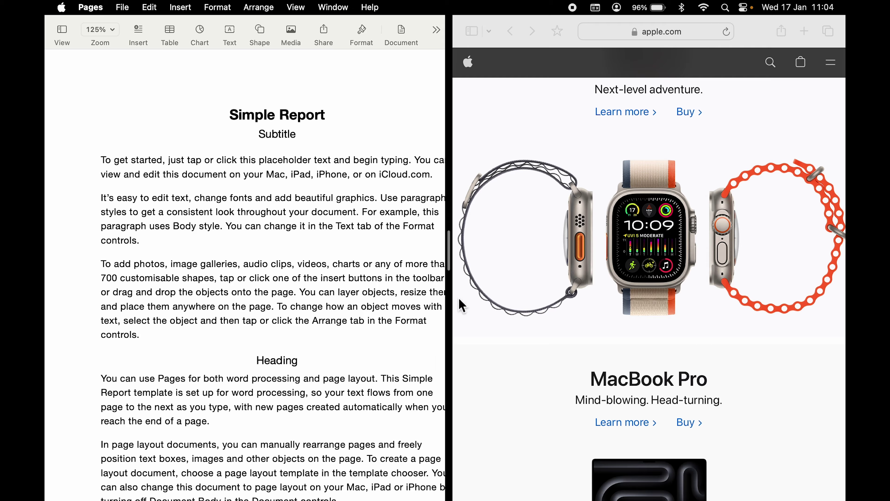
- Scroll the Pages and Safari panes, then open Mission Control to see the split-view space
scroll(277, 317, down, 5)
scroll(281, 315, up, 5)
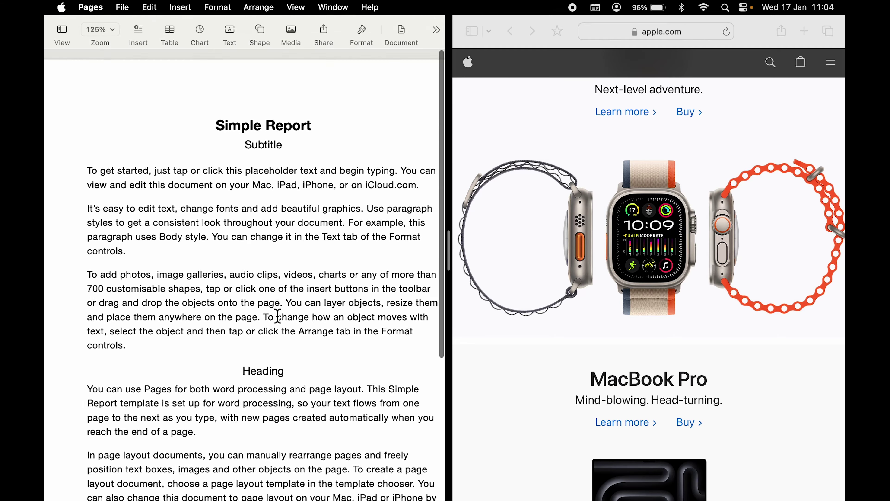
scroll(600, 268, down, 10)
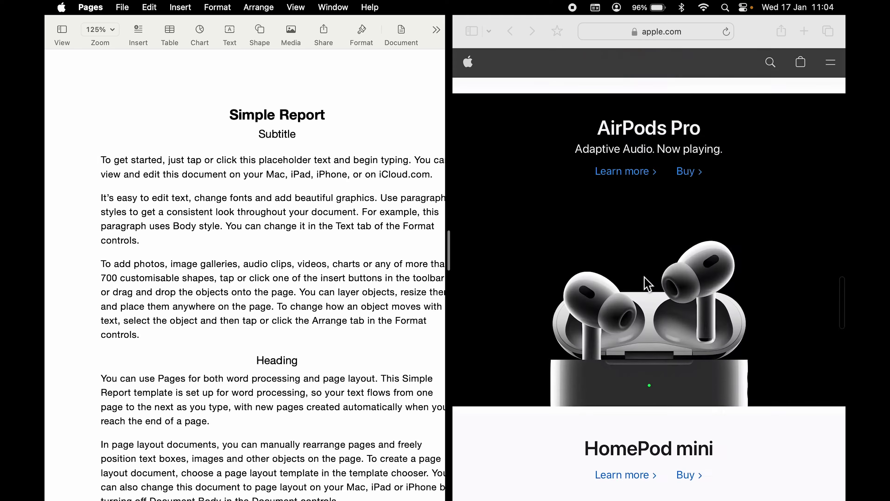
scroll(635, 280, up, 15)
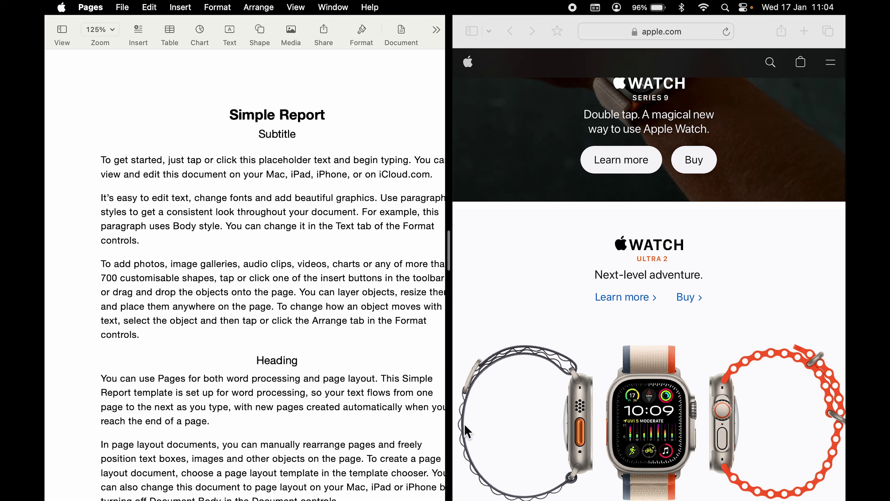
key(ctrl+Up)
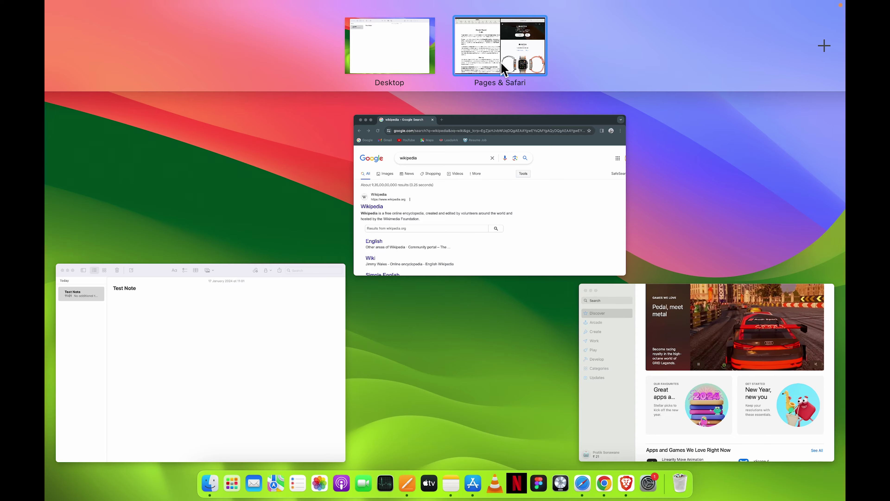
click(391, 62)
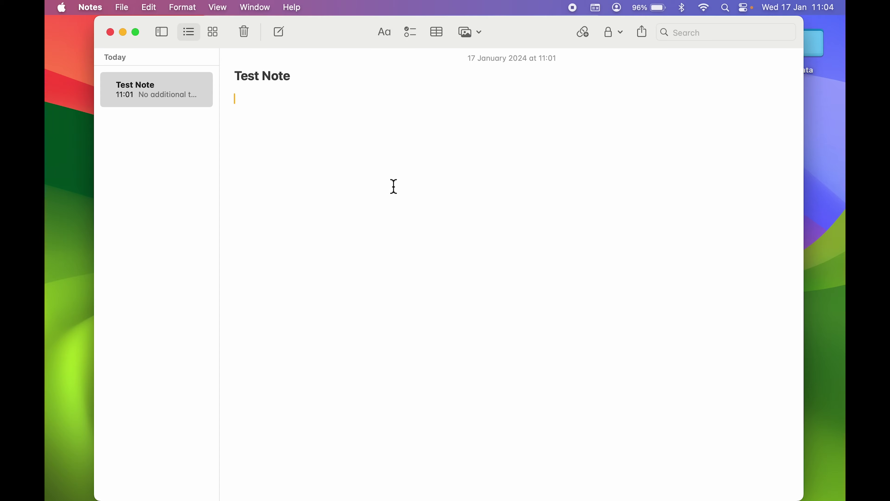
key(ctrl+Up)
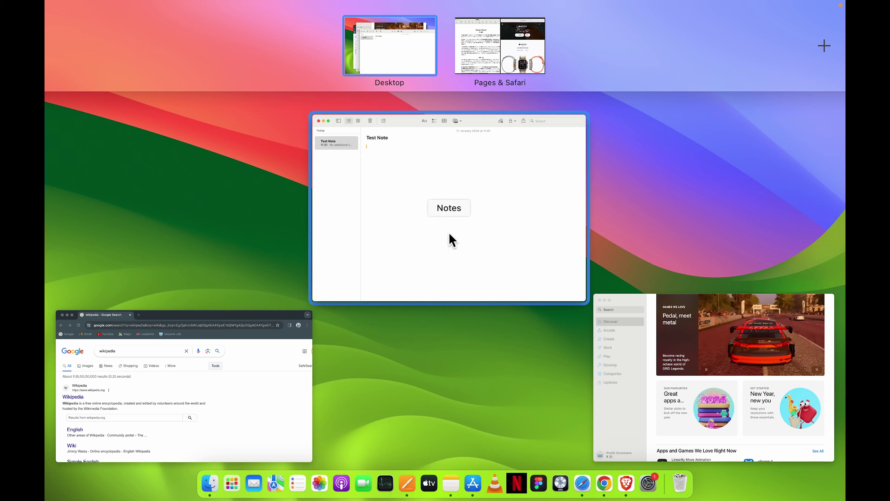
- Tile Notes' Test Note to the right half with Chrome's wikipedia results on the left
click(354, 271)
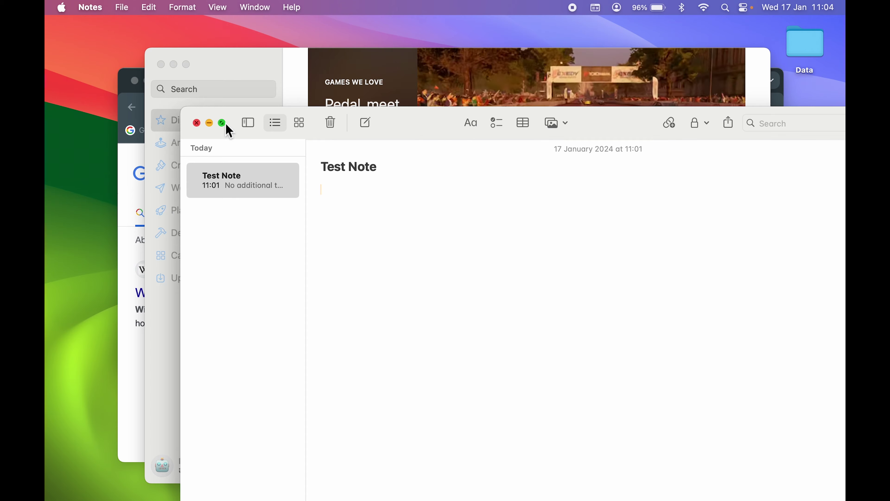
mouse_move(225, 126)
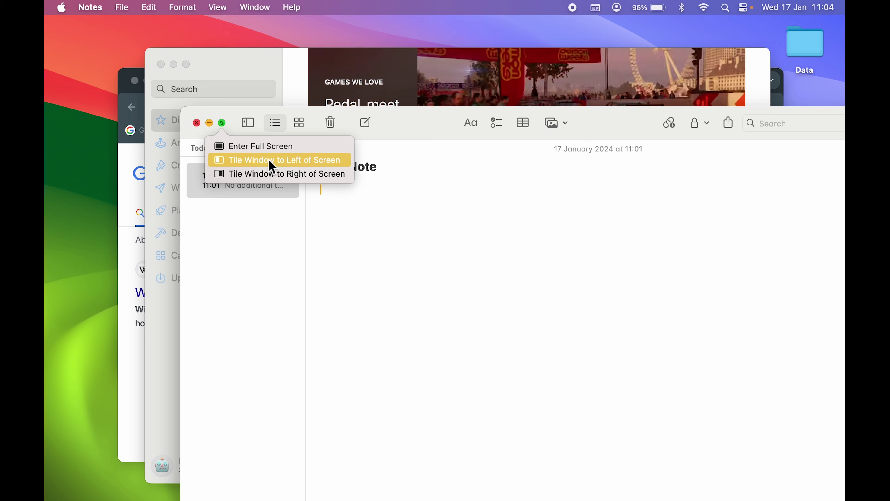
click(264, 175)
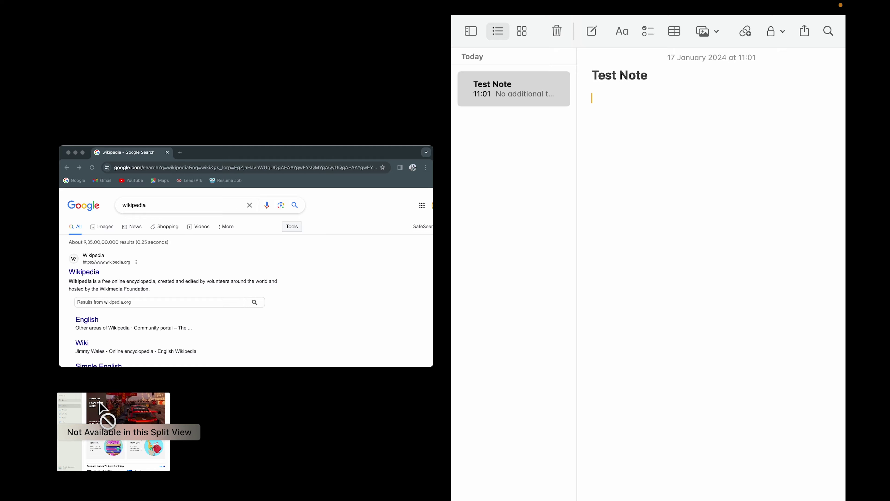
click(354, 254)
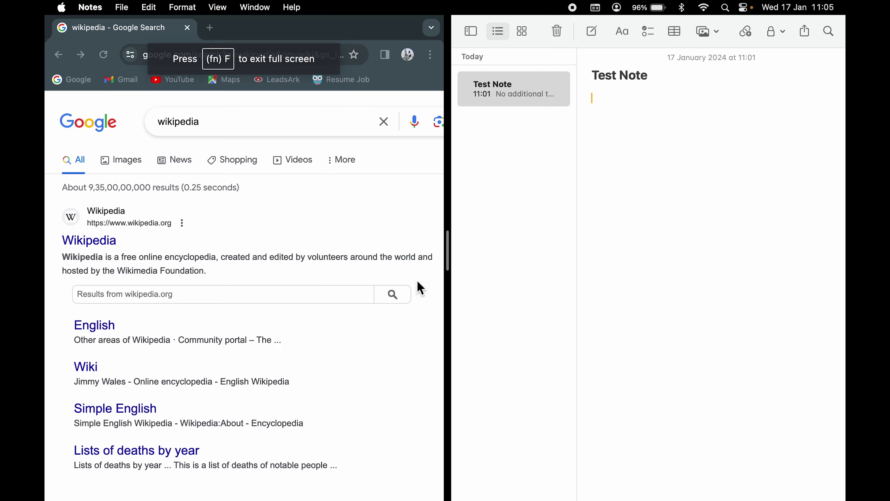
- Drag the Split View divider left so Notes and Chrome share the screen roughly evenly
scroll(326, 338, down, 10)
scroll(316, 337, up, 7)
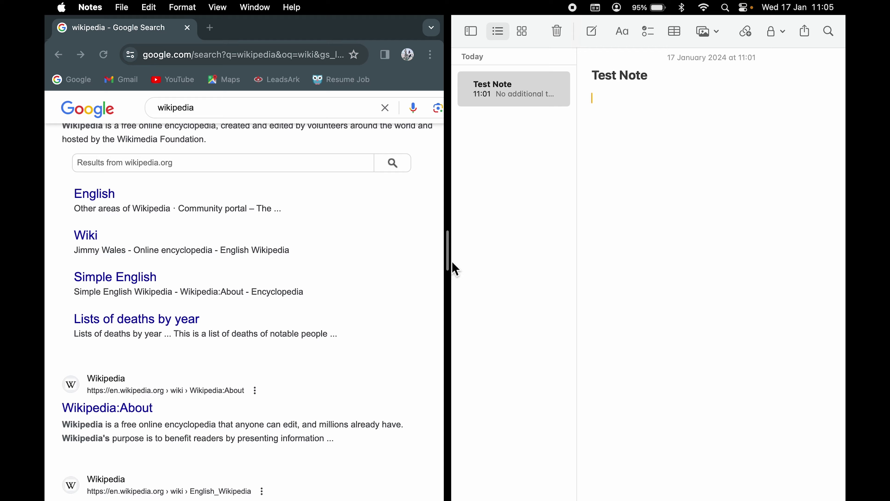
mouse_move(453, 264)
mouse_down()
mouse_move(487, 262)
mouse_move(361, 269)
mouse_move(537, 260)
mouse_move(367, 272)
mouse_move(481, 275)
mouse_move(450, 276)
mouse_up()
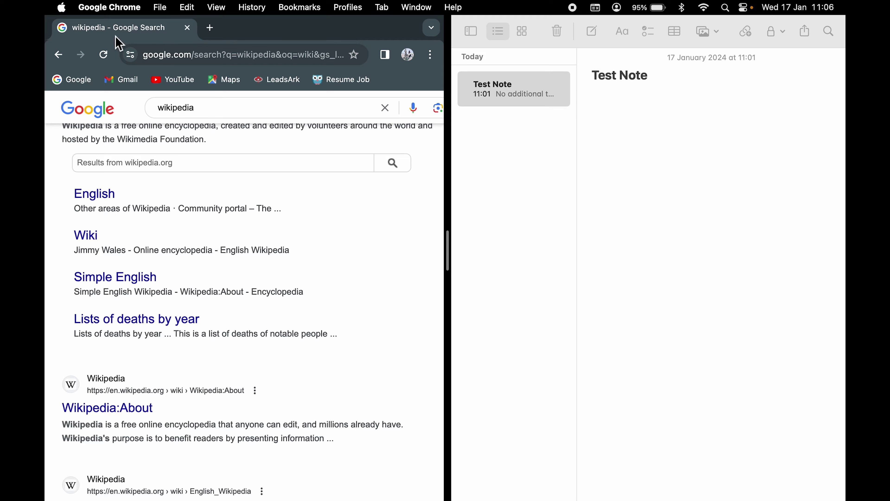
- Move the Chrome wikipedia window out of Split View onto the Desktop and view the spaces
mouse_move(100, 18)
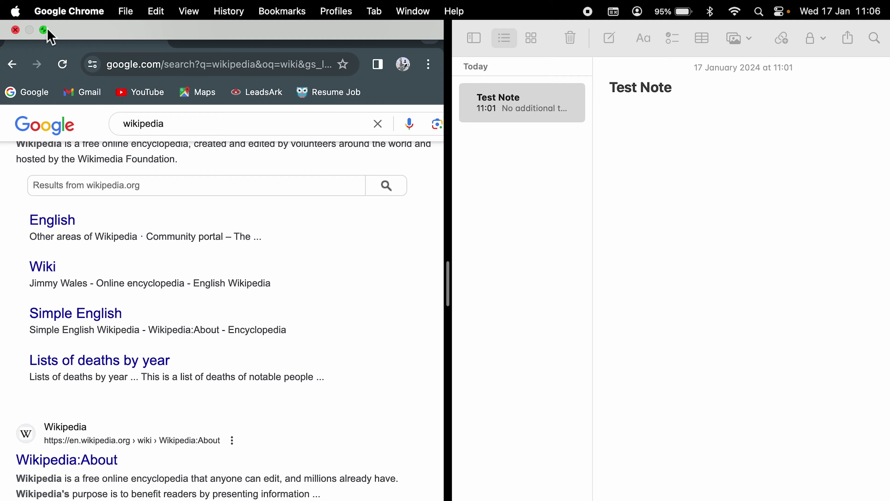
mouse_move(44, 31)
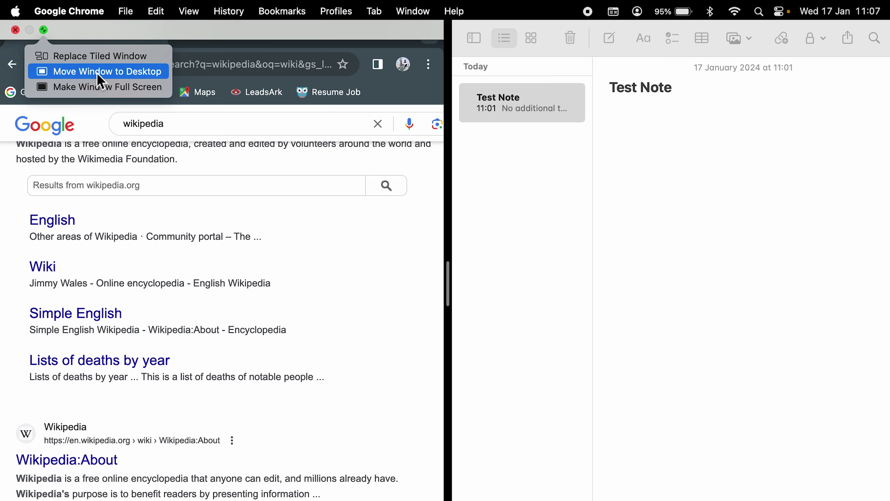
click(105, 72)
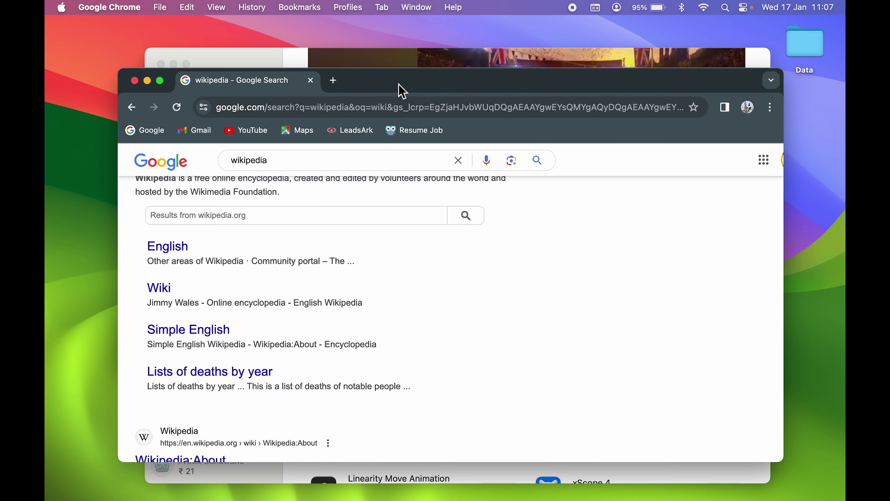
drag(402, 91, 351, 6)
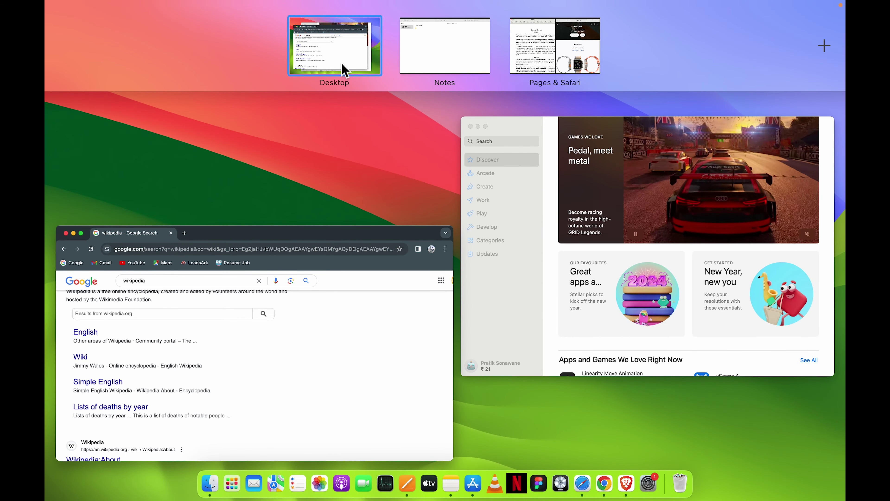
- Switch to the Notes space, exit full screen, and return to Mission Control
click(449, 50)
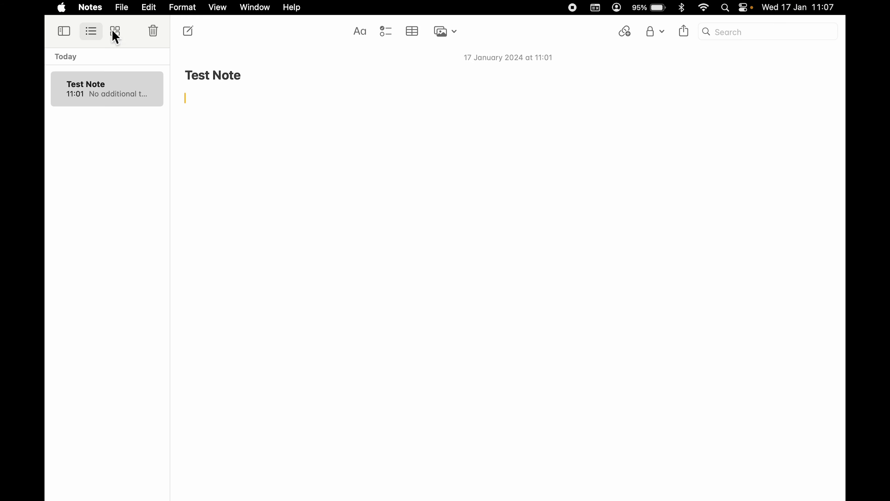
mouse_move(86, 32)
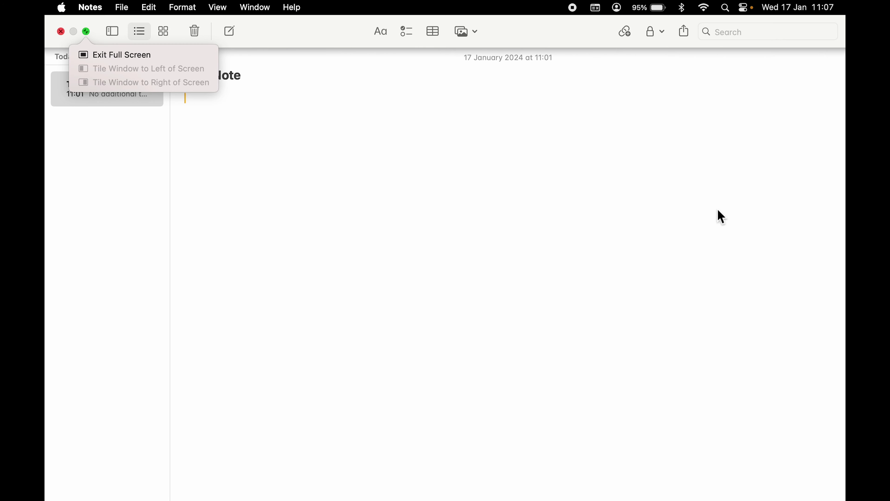
click(113, 56)
key(ctrl+Up)
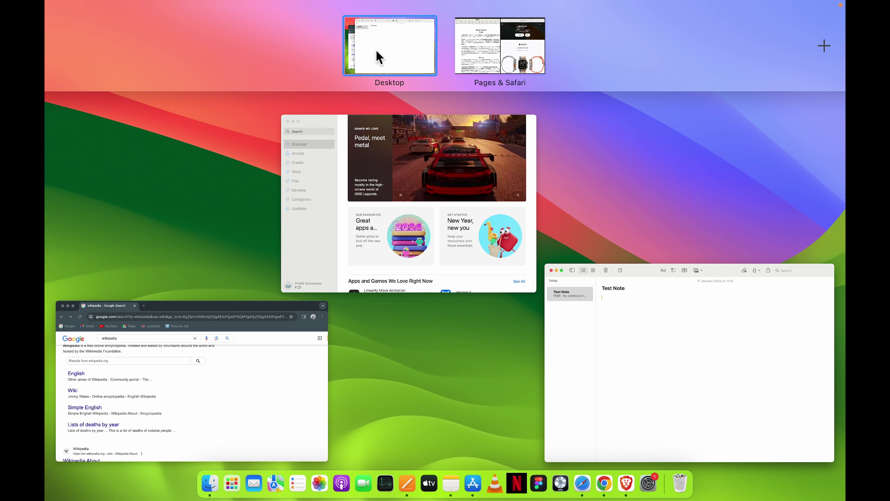
- Visit the Pages & Safari space, then go back to the Desktop space
click(479, 55)
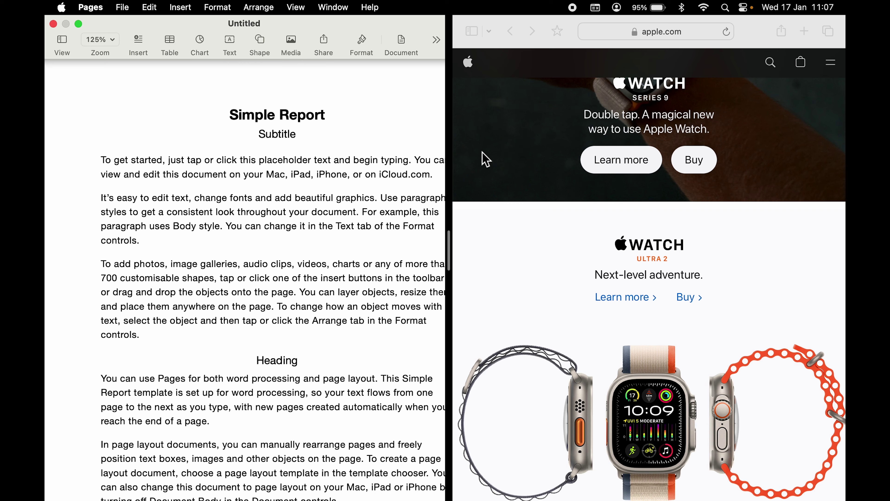
key(ctrl+Up)
click(388, 39)
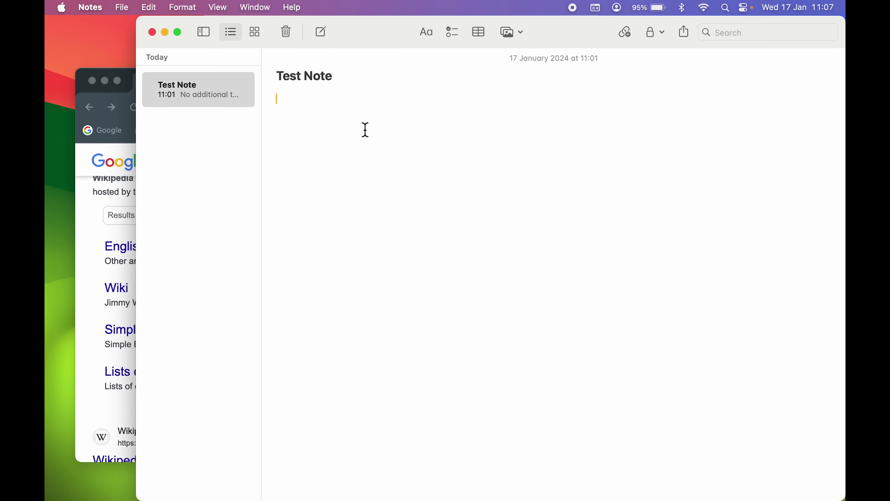
- Minimize the Notes, Chrome and App Store windows
click(167, 33)
click(104, 80)
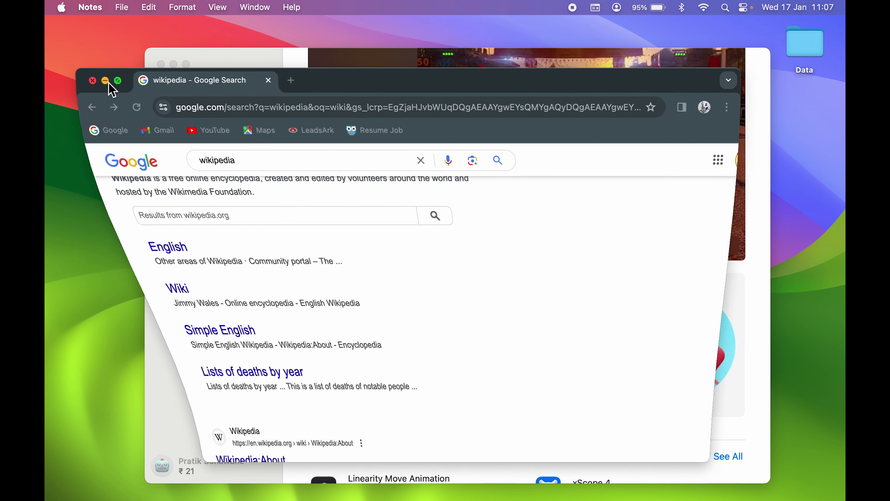
click(174, 64)
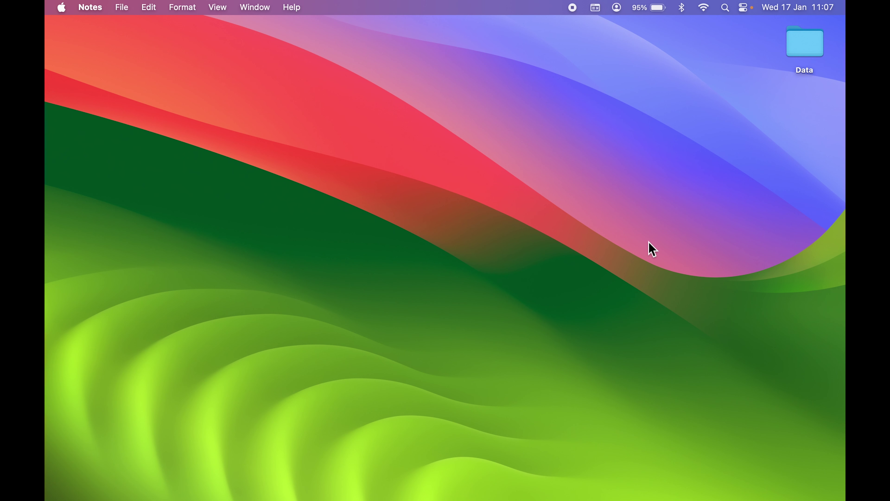